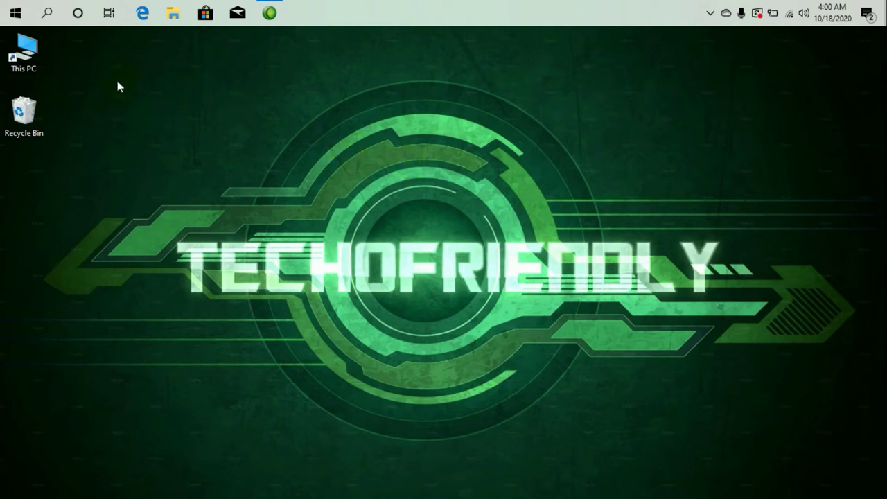
Open Computer Management from This PC, view its Disk Management section, then close the window
click(41, 55)
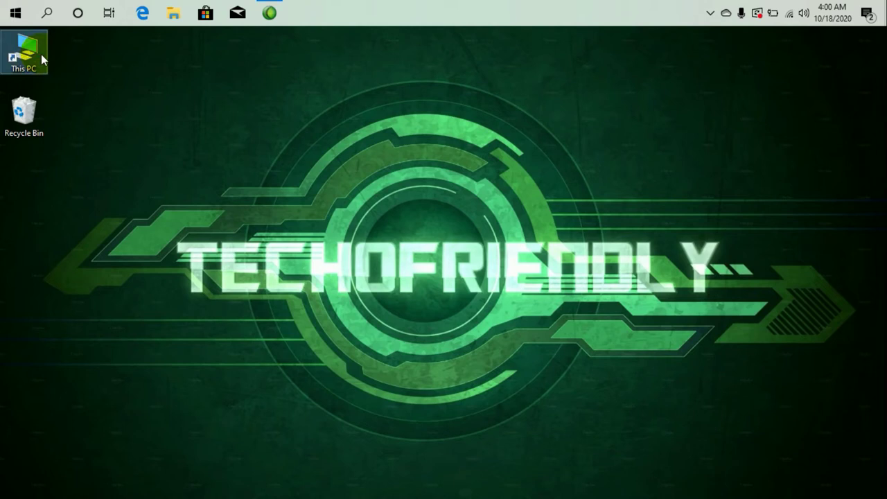
right_click(41, 54)
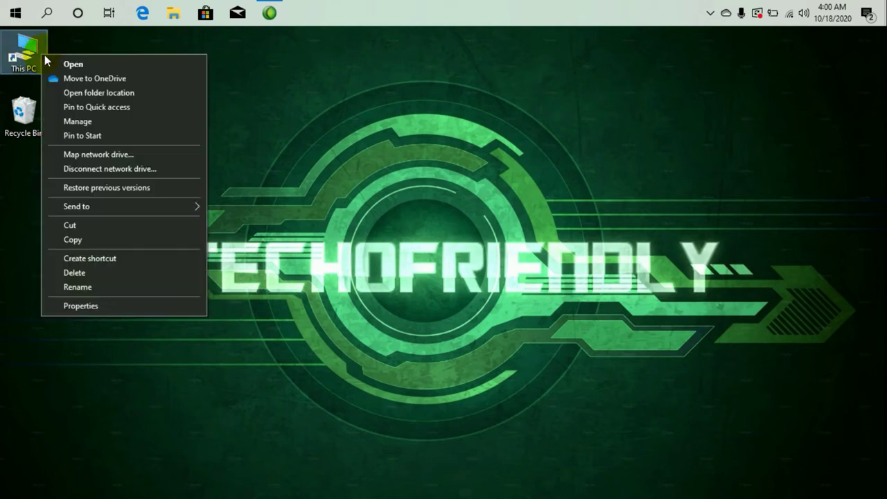
click(78, 122)
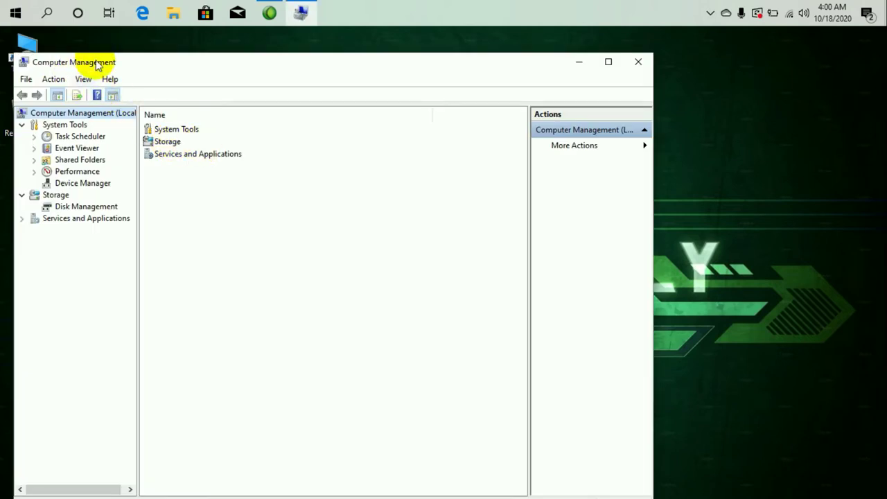
click(73, 206)
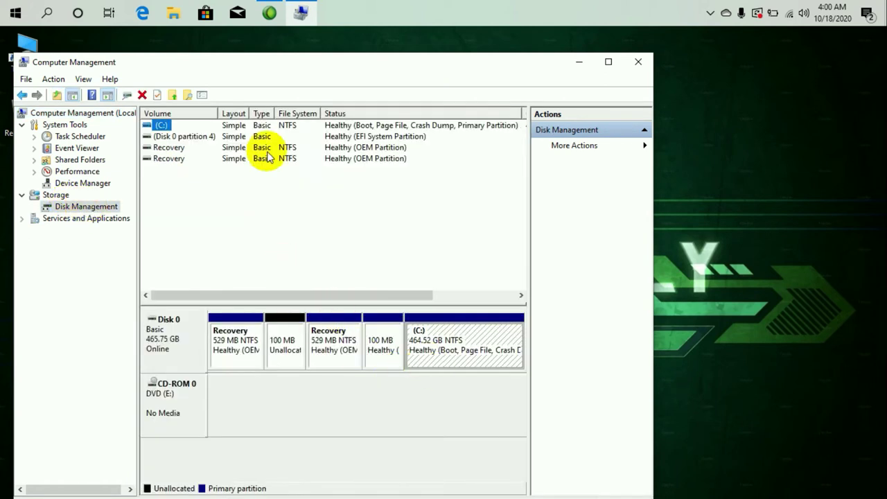
click(638, 63)
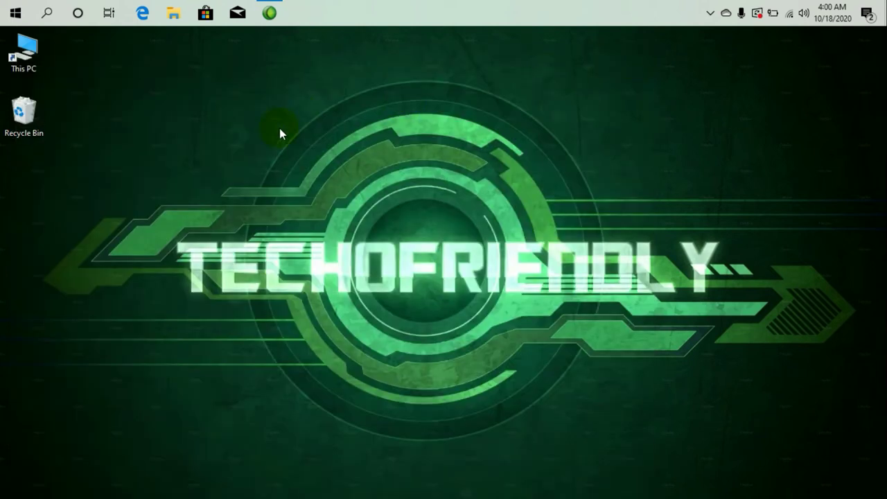
Search Windows for 'disk man' and launch 'Create and format hard disk partitions'
key(super+s)
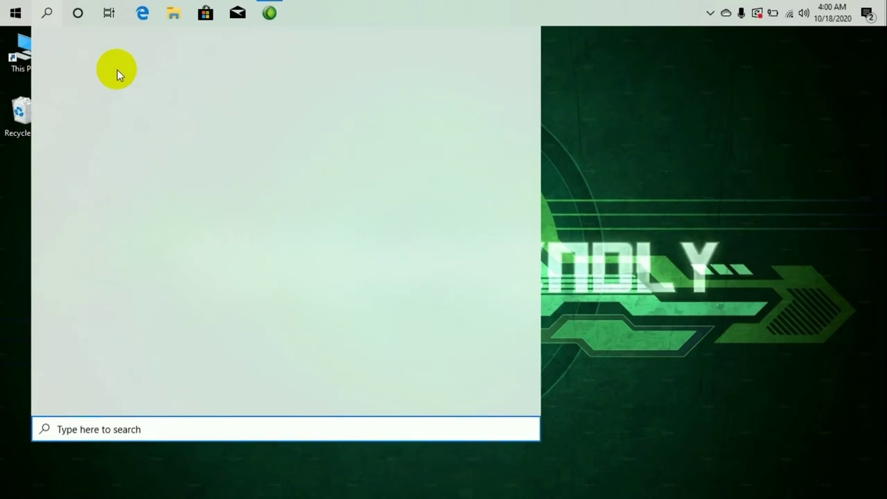
text(ds)
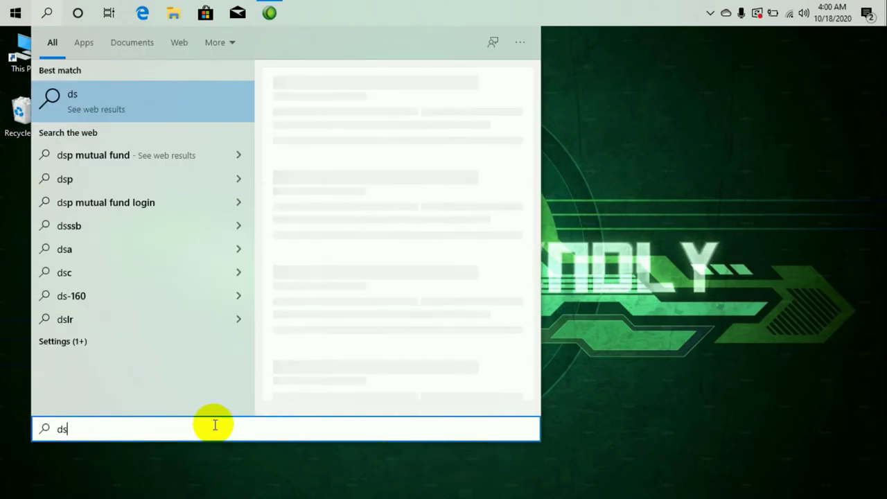
key(BackSpace)
text(isk)
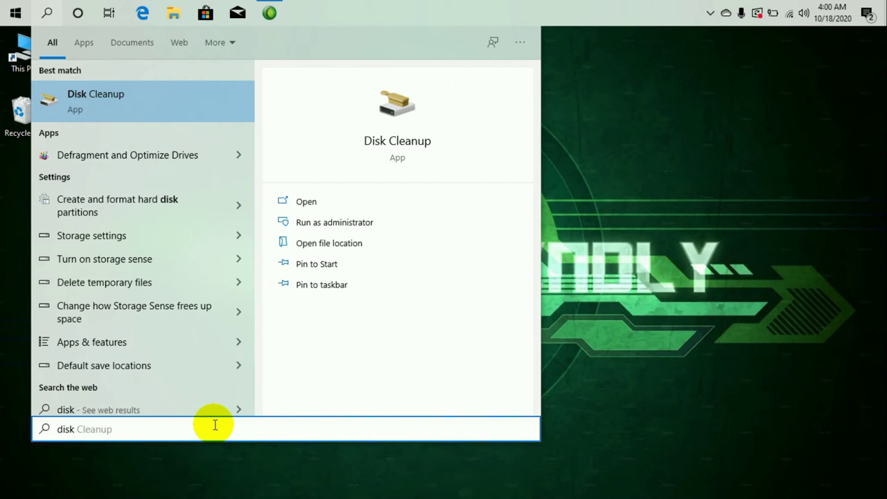
text( man)
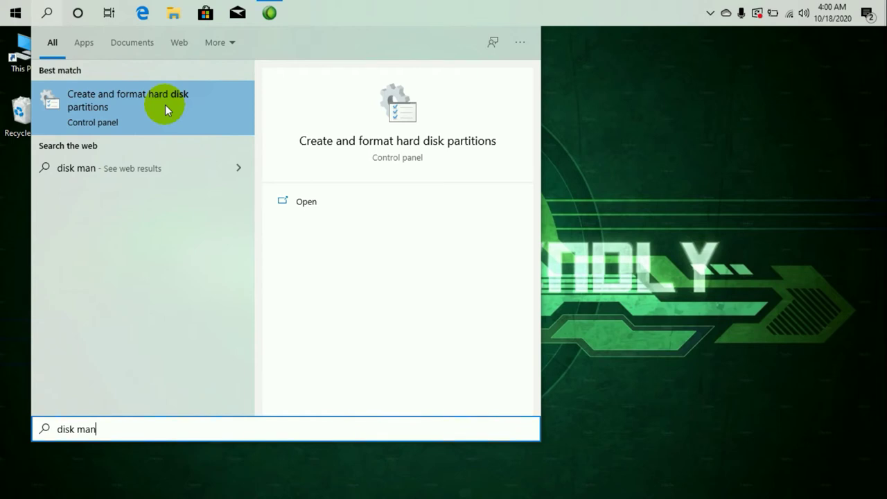
click(165, 106)
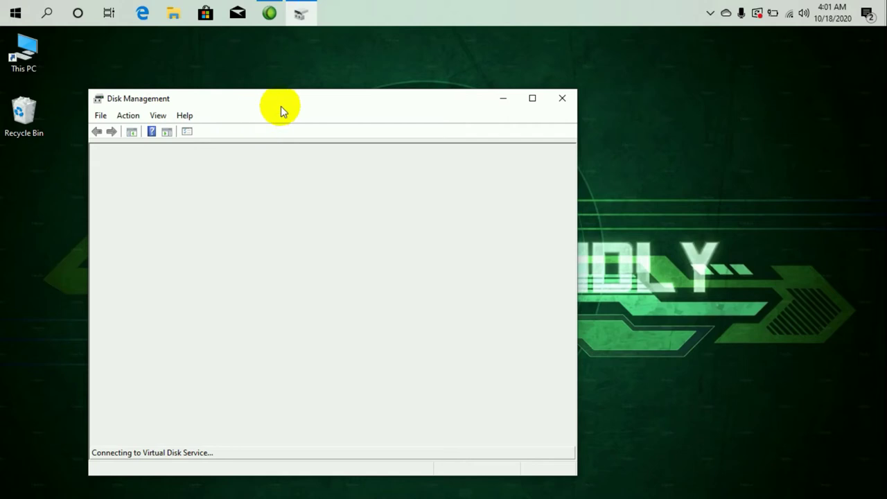
Reposition Disk Management and inspect Disk 0's Recovery and C: partition blocks
drag(280, 106, 352, 71)
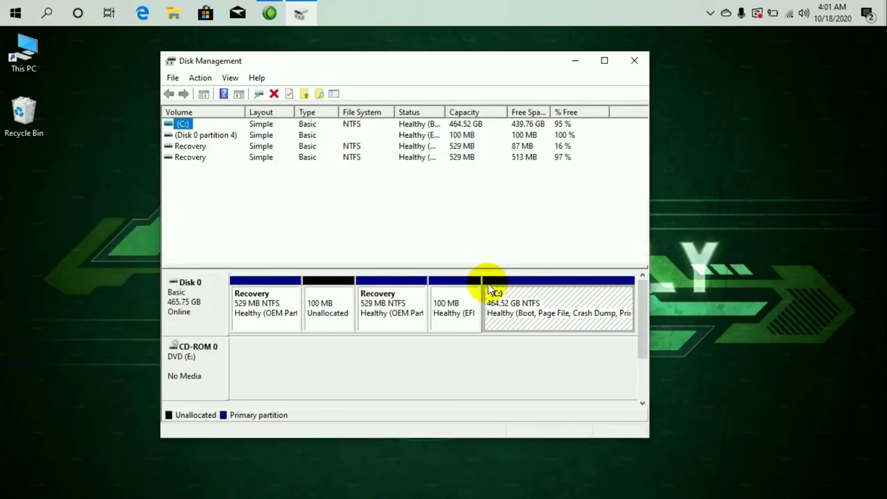
click(382, 310)
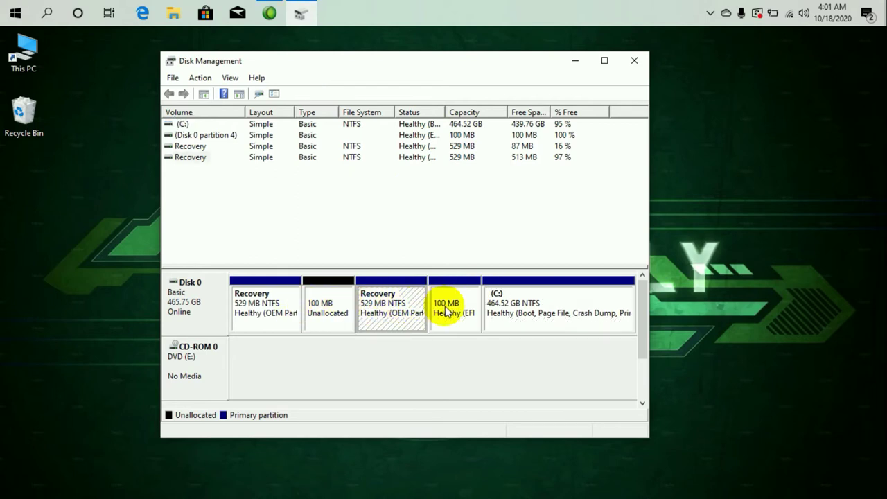
click(499, 305)
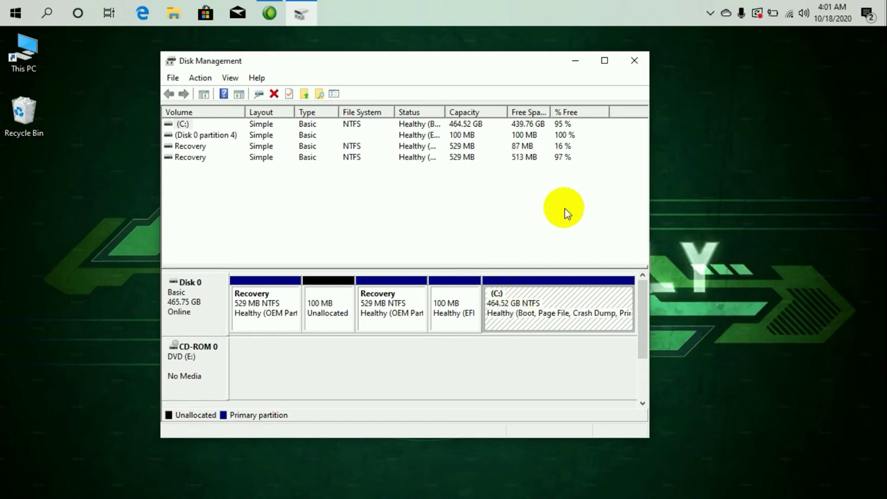
Open Shrink Volume for C: and select the default 450152 MB shrink amount
right_click(548, 303)
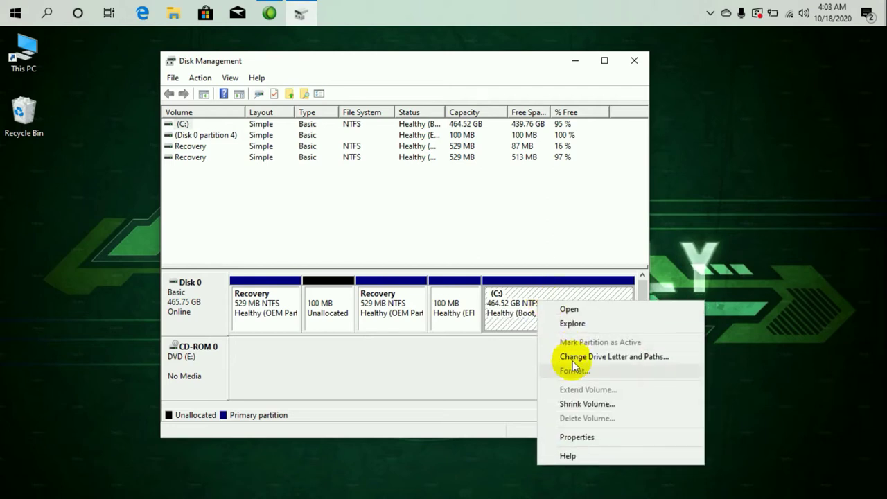
click(602, 404)
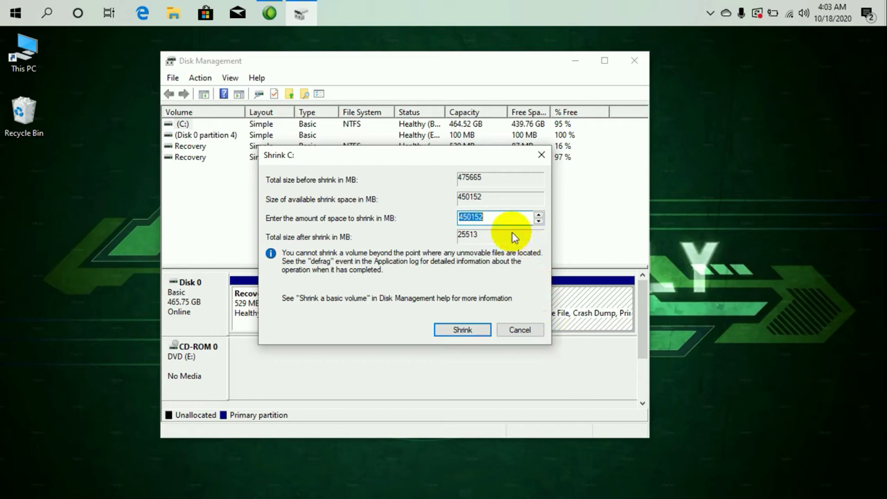
click(490, 218)
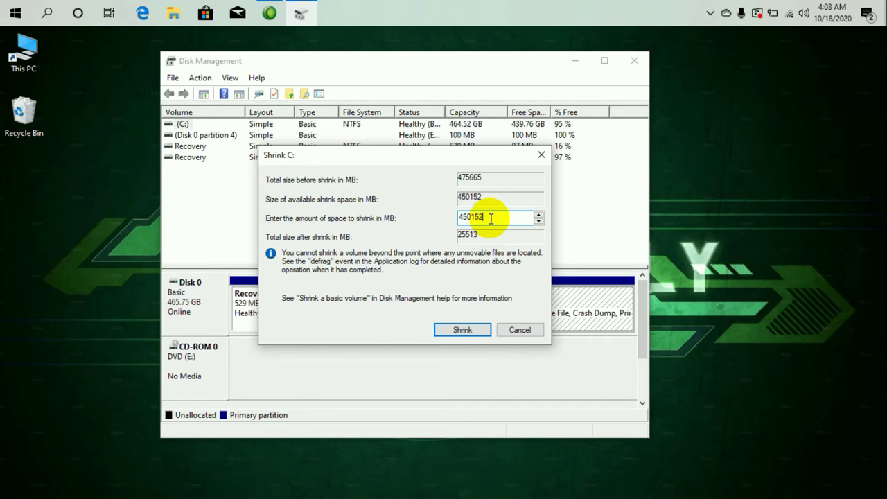
drag(490, 218, 459, 220)
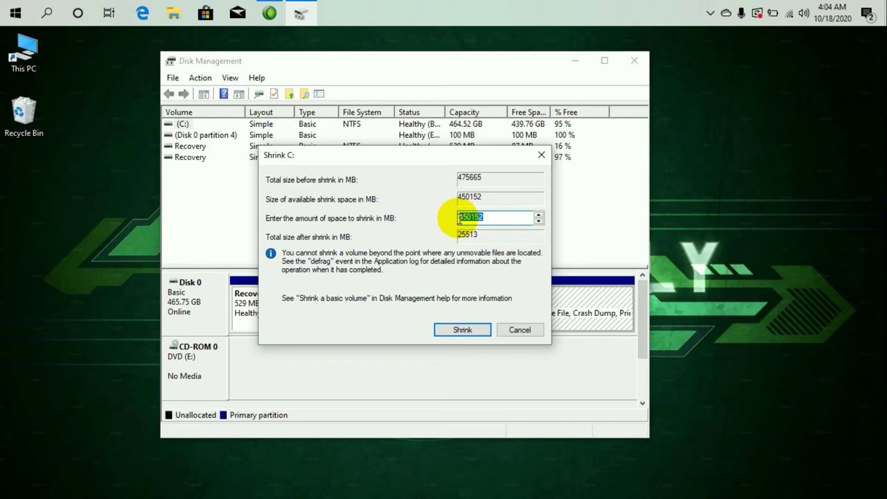
click(499, 218)
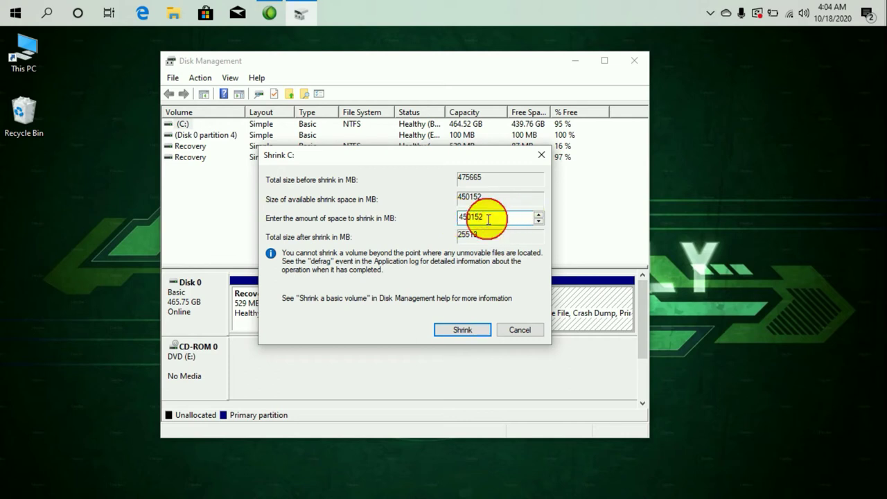
drag(488, 219, 456, 222)
Shrink C: by 270336 MB, leaving 264.00 GB unallocated
key(BackSpace)
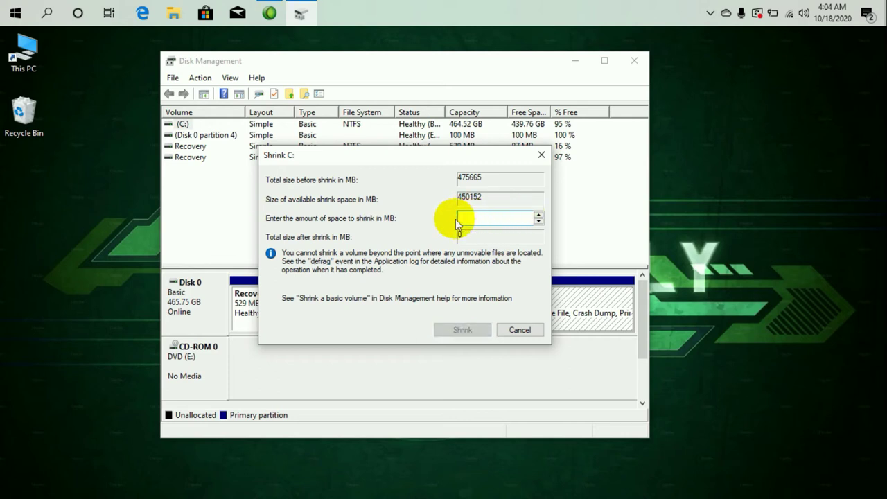
text(270336)
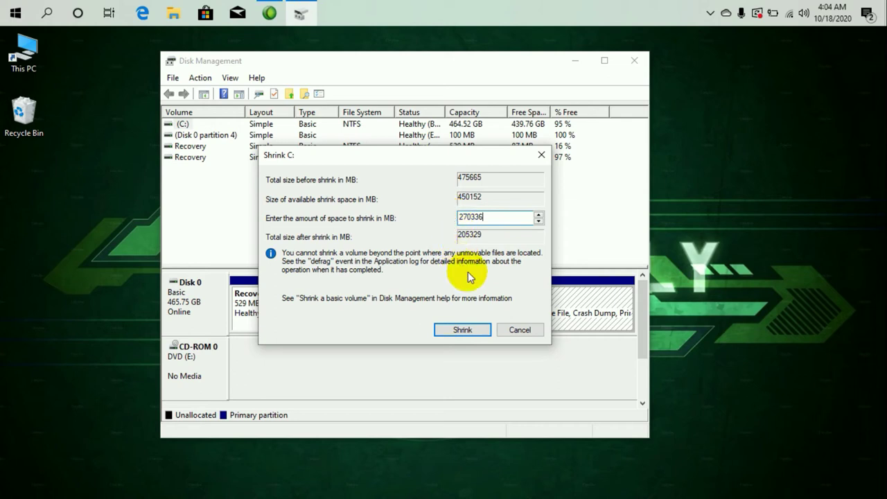
click(465, 331)
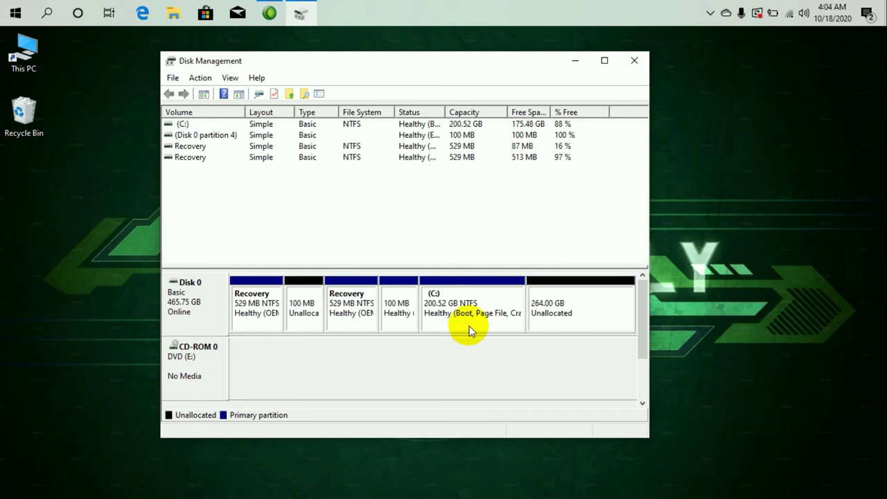
Start a new simple volume in the 264 GB unallocated space with size 102400 MB
click(451, 303)
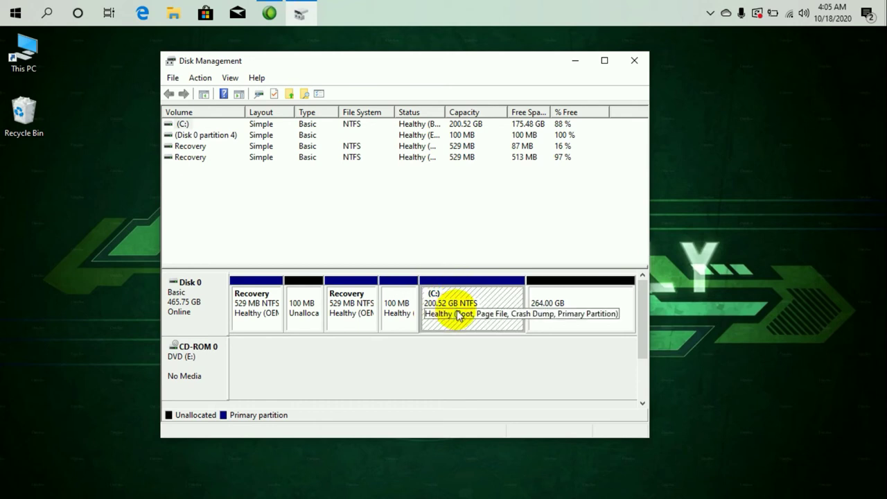
click(559, 302)
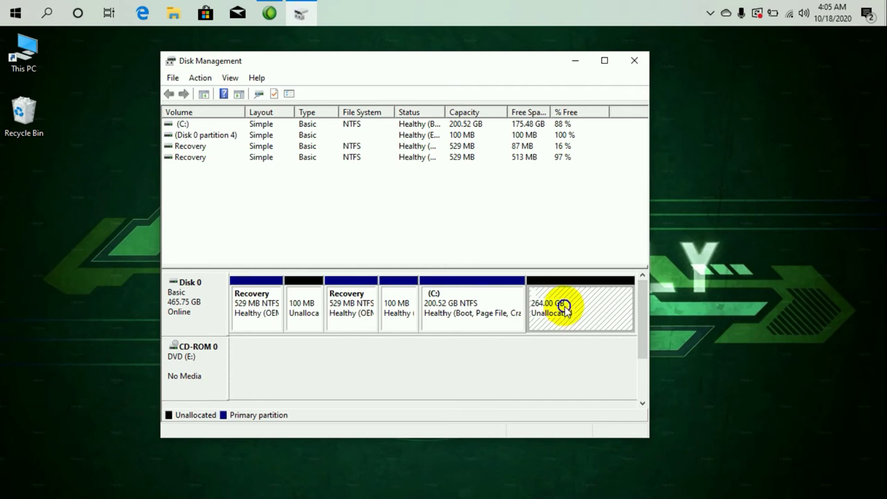
right_click(566, 306)
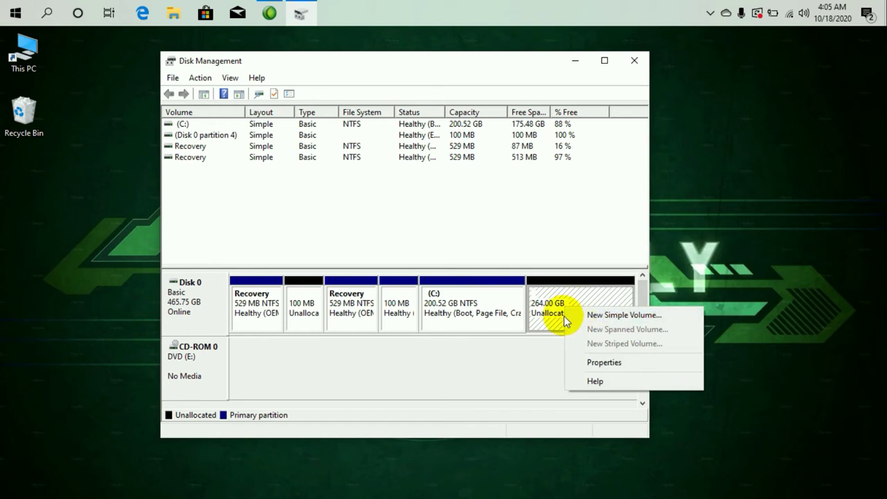
click(614, 316)
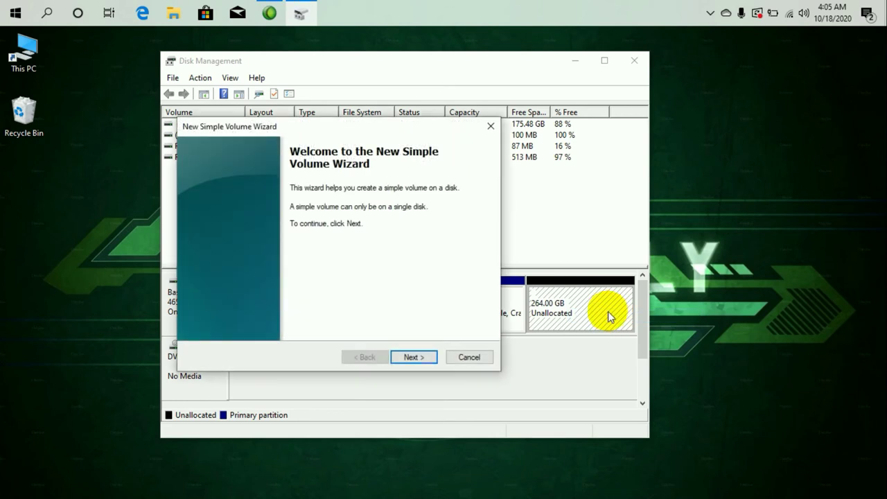
click(416, 357)
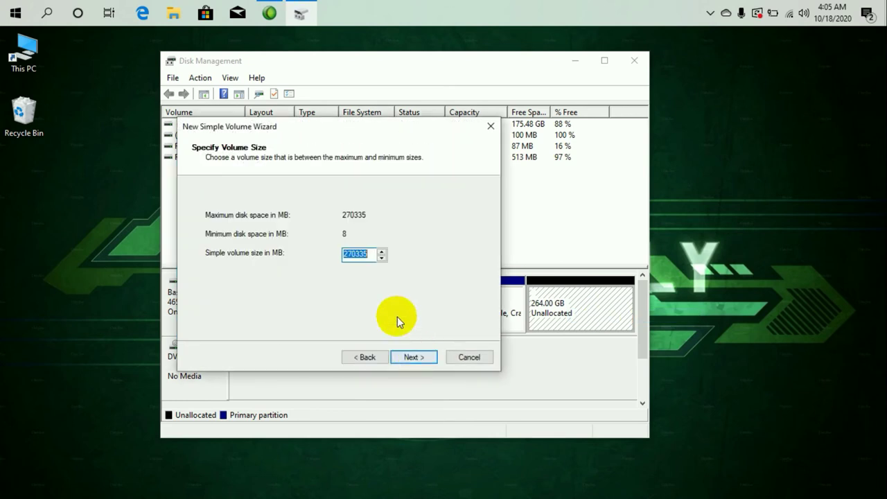
click(370, 254)
drag(370, 253, 343, 254)
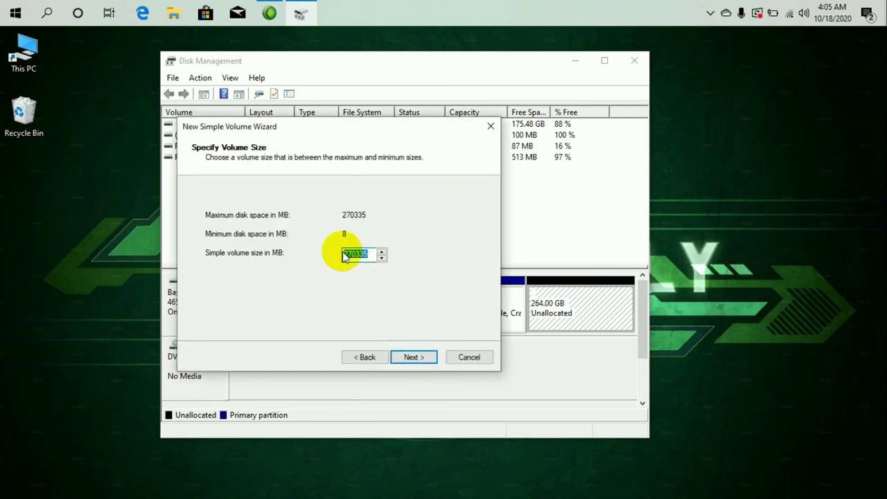
key(BackSpace)
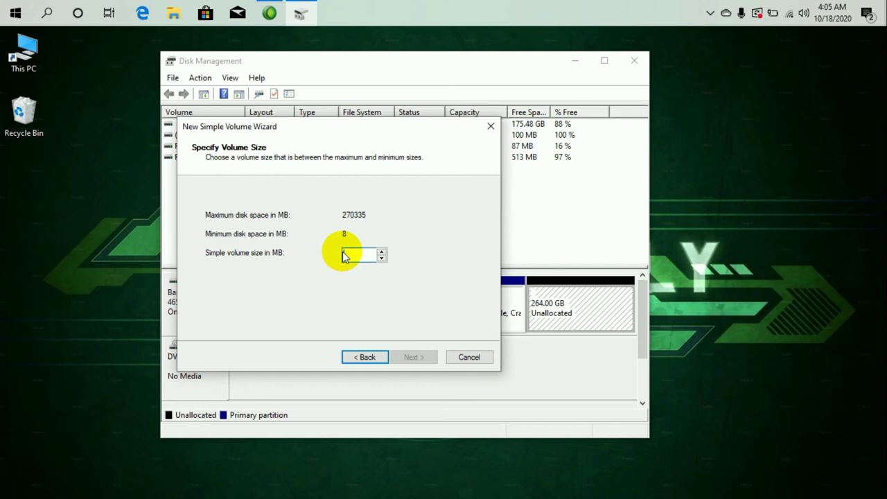
text(102400)
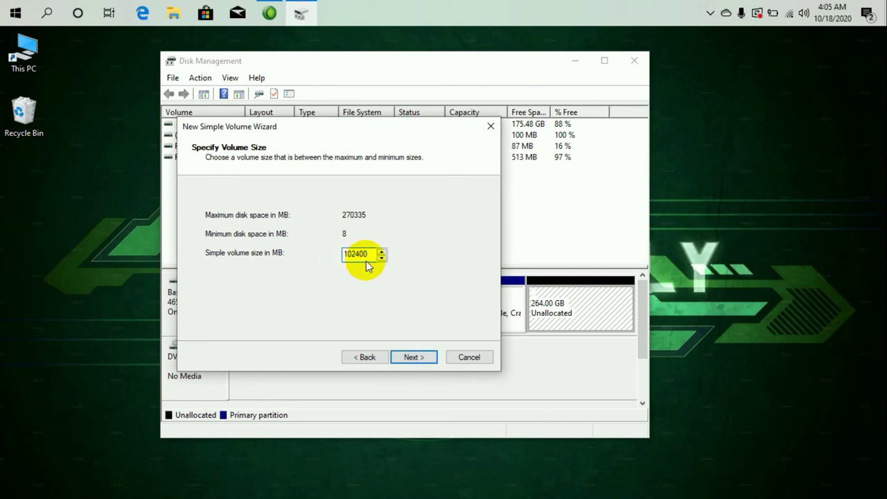
click(420, 357)
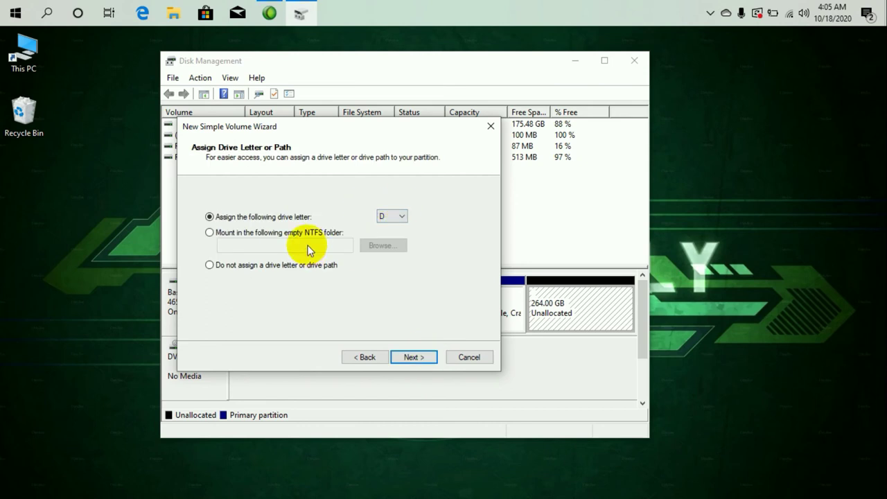
Assign drive letter D, label it DATA1 with NTFS quick format, and finish
click(419, 356)
drag(362, 280, 320, 281)
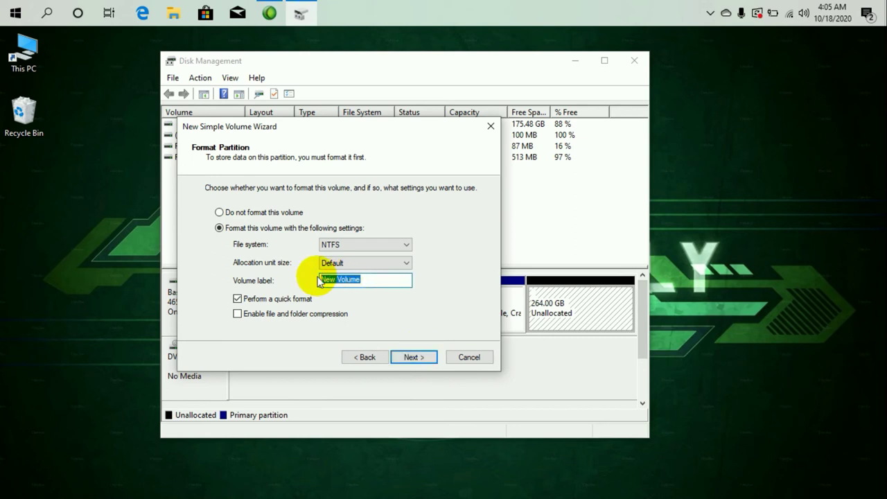
key(BackSpace)
text(DATA1)
click(424, 355)
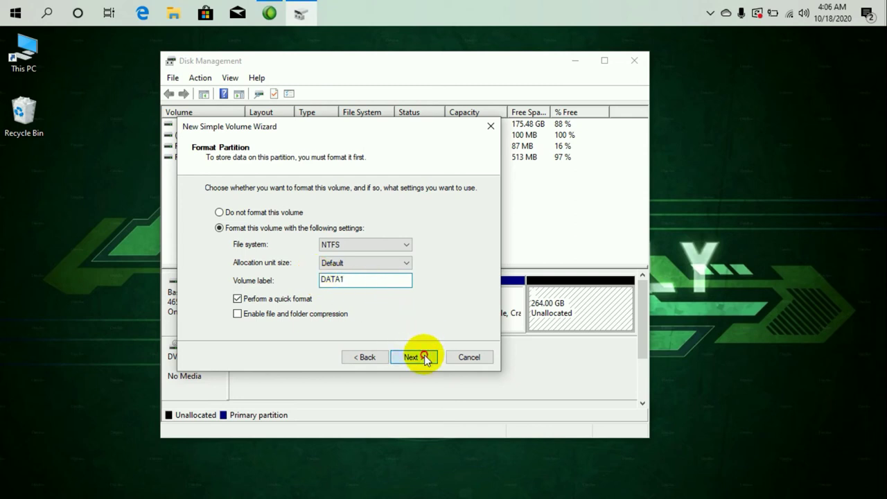
click(424, 355)
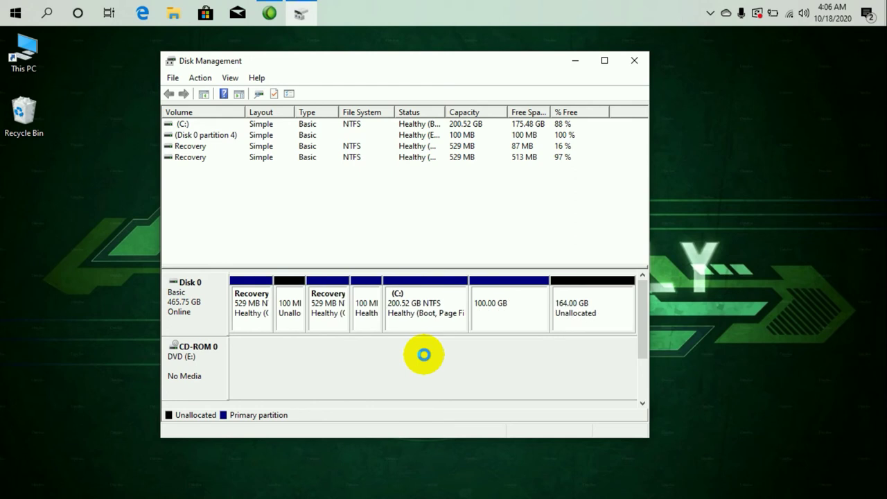
Check that DATA1 (D:) appears under This PC with 99.9 GB free
click(506, 307)
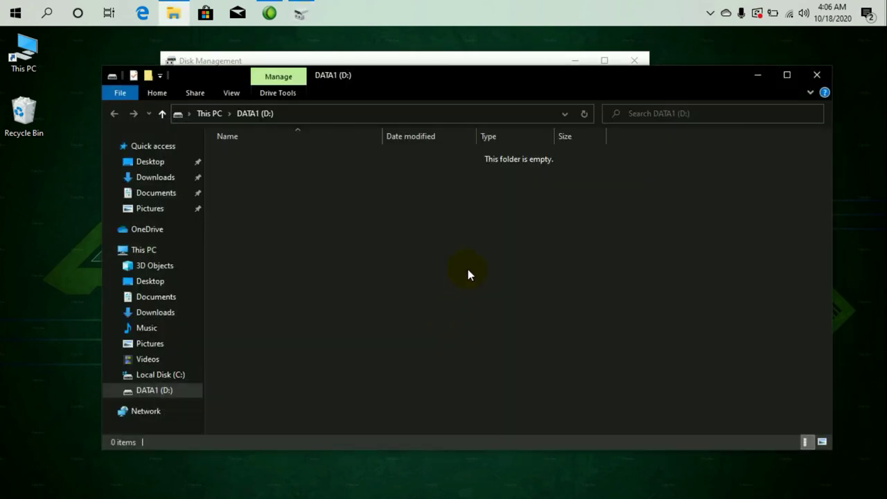
click(162, 114)
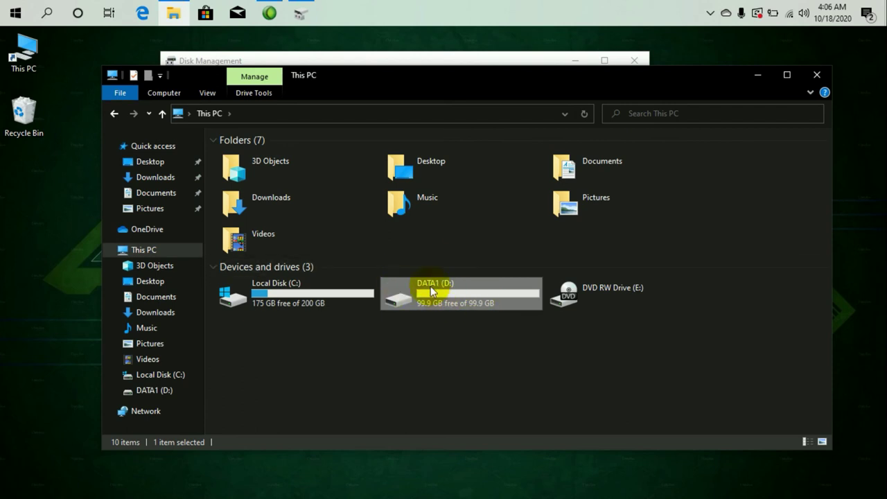
Start a new simple volume on the 164 GB unallocated space, keeping the full 167935 MB size
click(757, 74)
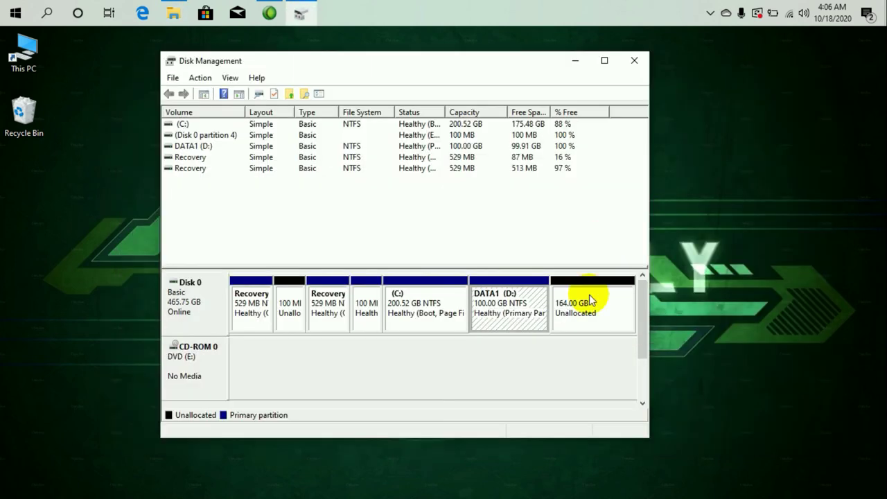
click(586, 307)
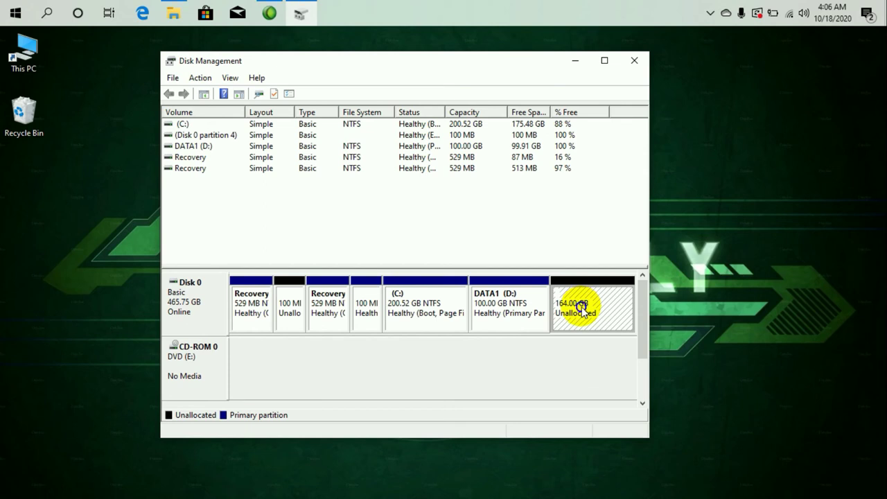
right_click(581, 306)
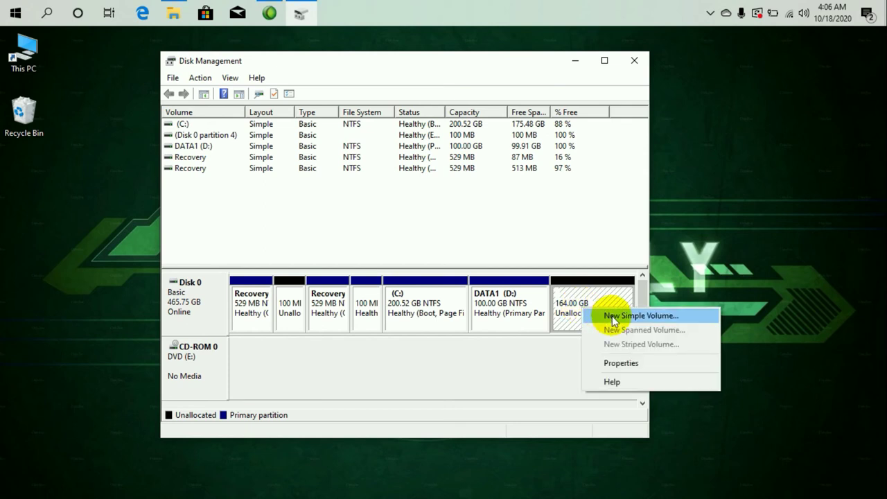
click(613, 317)
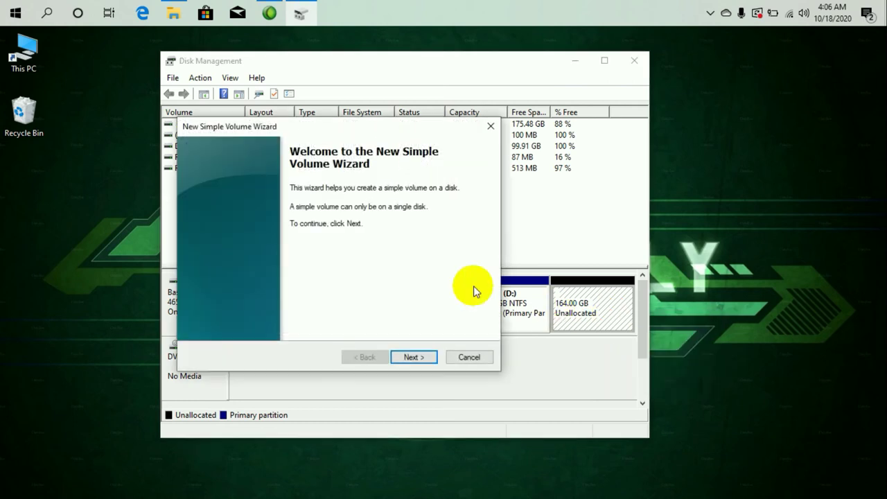
click(413, 357)
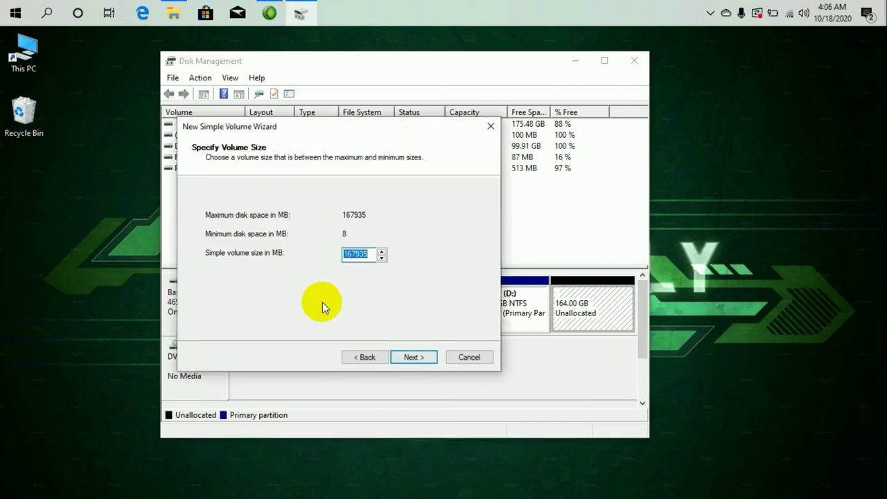
click(365, 255)
double_click(370, 255)
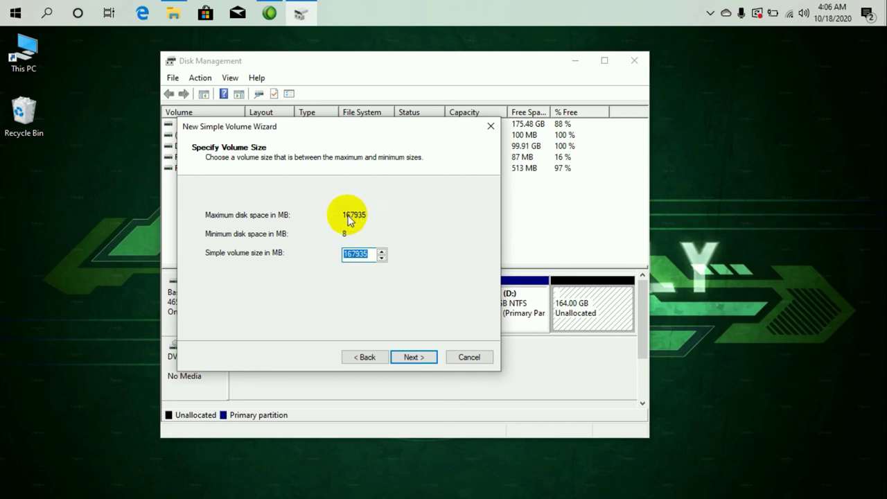
click(421, 348)
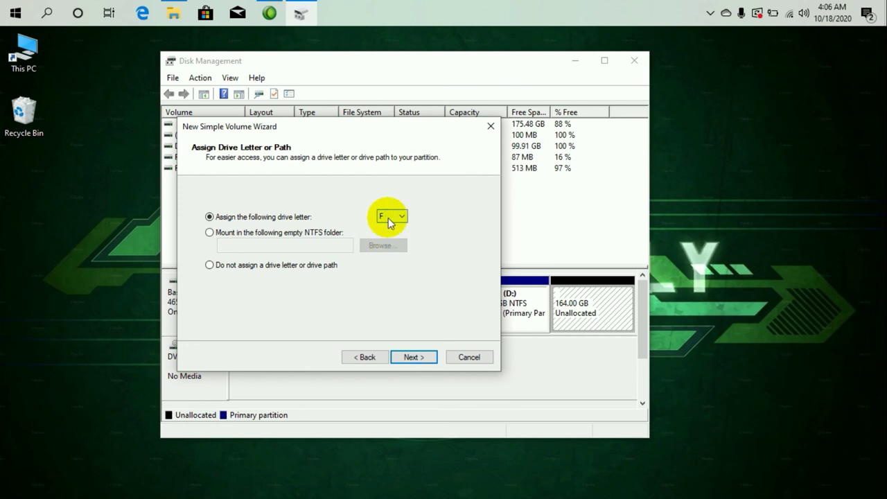
Assign drive letter F, label it DATA2 with NTFS quick format, and finish
click(414, 357)
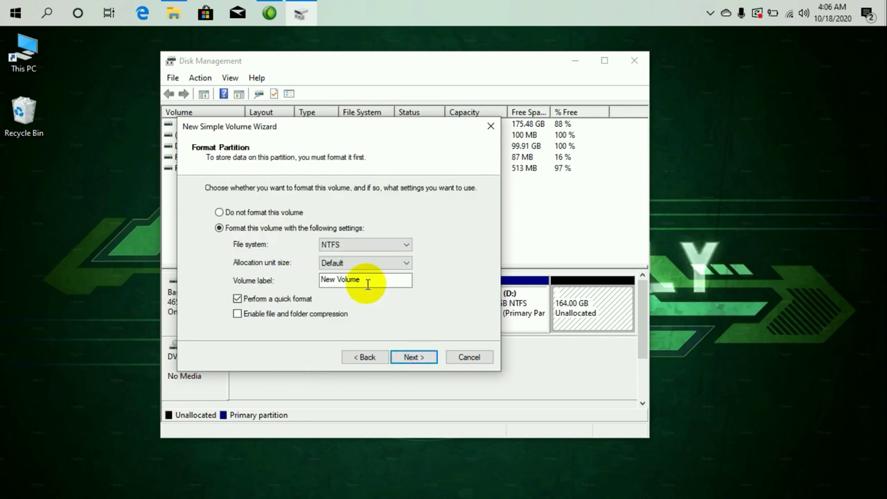
drag(367, 280, 315, 277)
key(BackSpace)
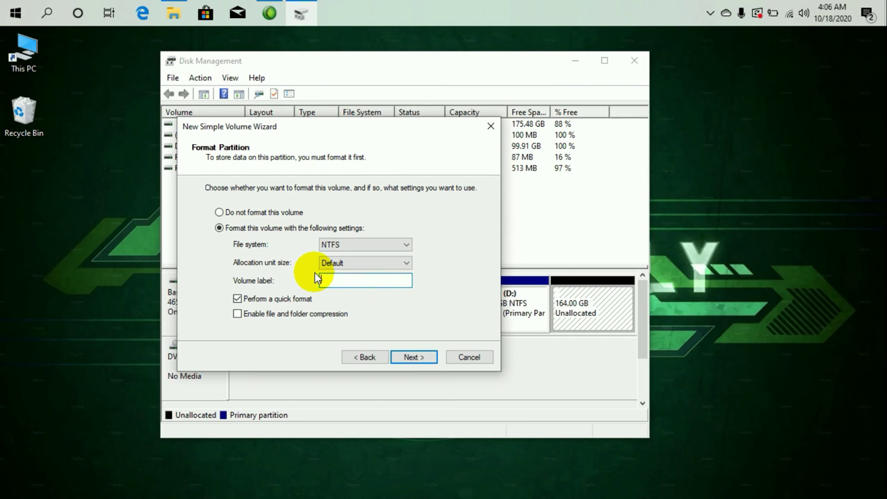
text(DATA2)
click(416, 356)
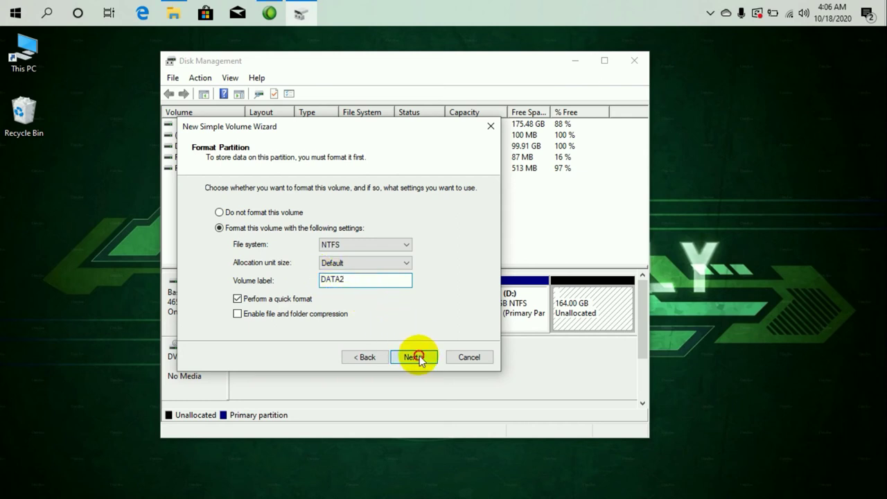
click(415, 357)
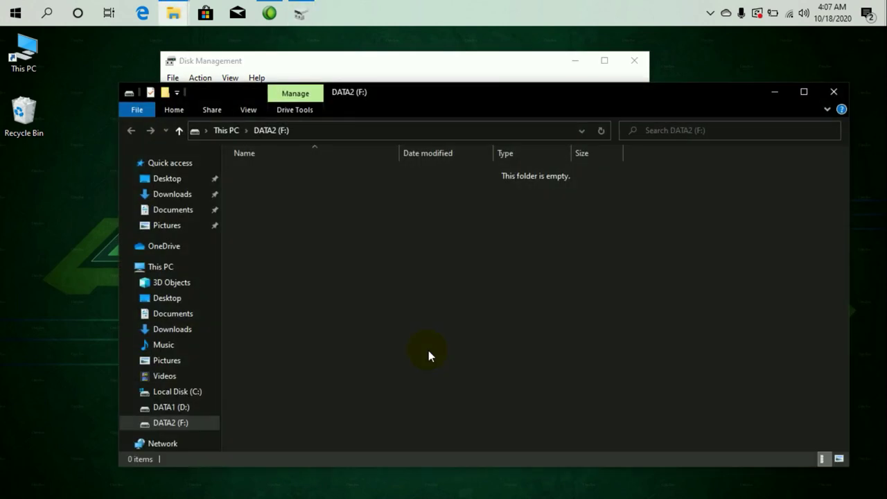
Check that This PC lists DATA2 (F:) with 163 GB free beside DATA1 and C:
click(178, 131)
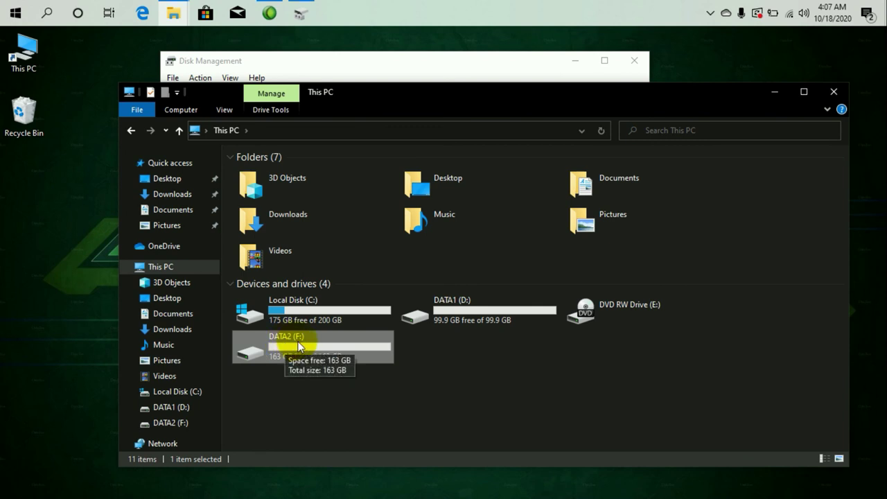
click(457, 347)
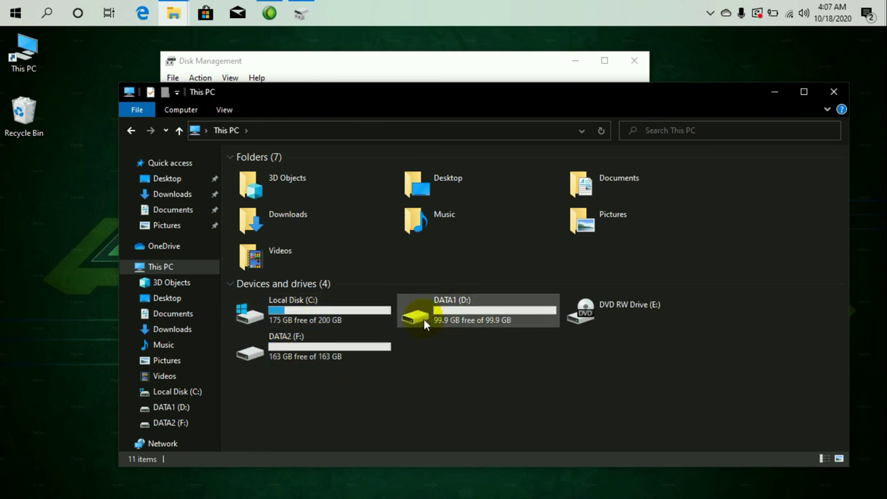
click(330, 322)
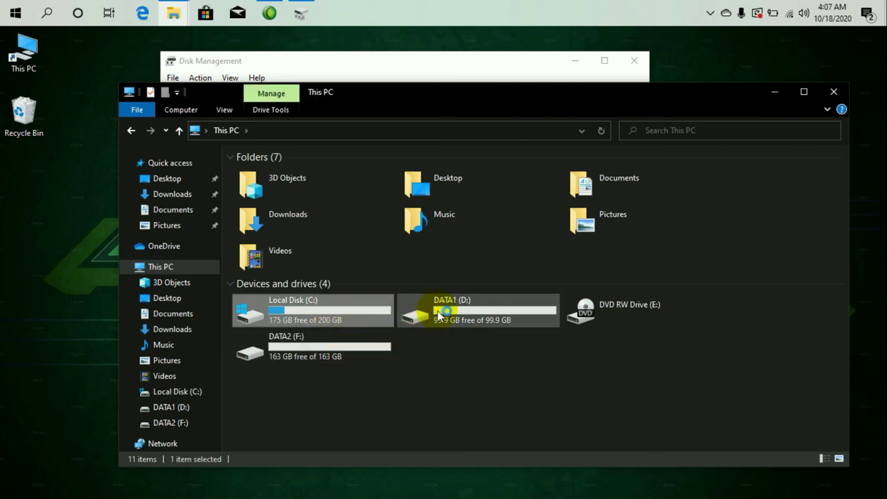
click(766, 96)
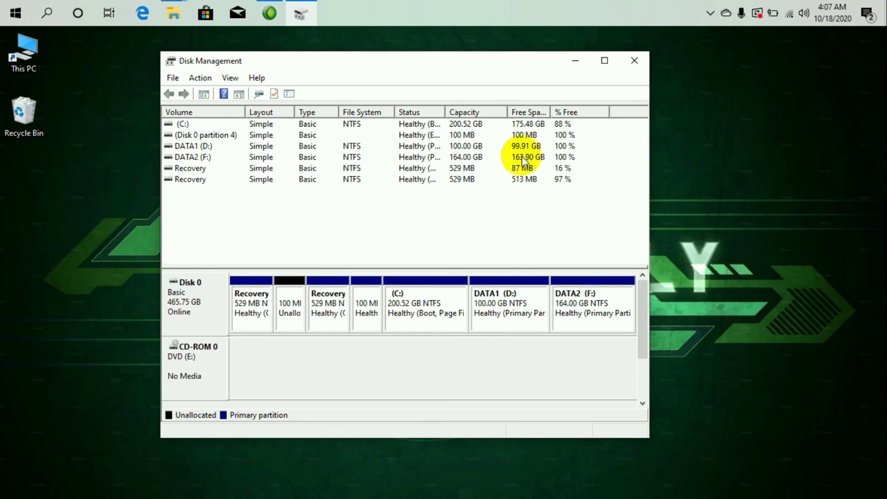